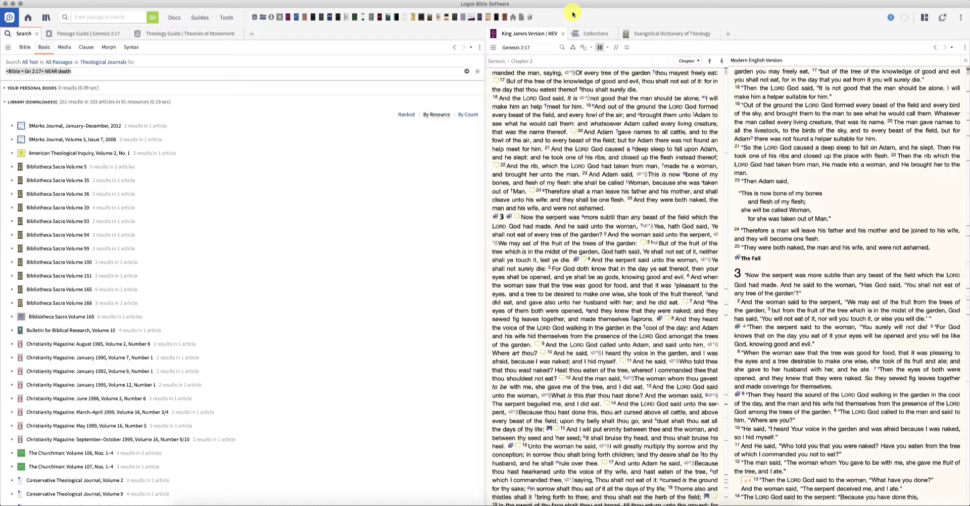
# Look up the Collections tool and show the rule defining the Theological Journals collection
pyautogui.click(225, 19)
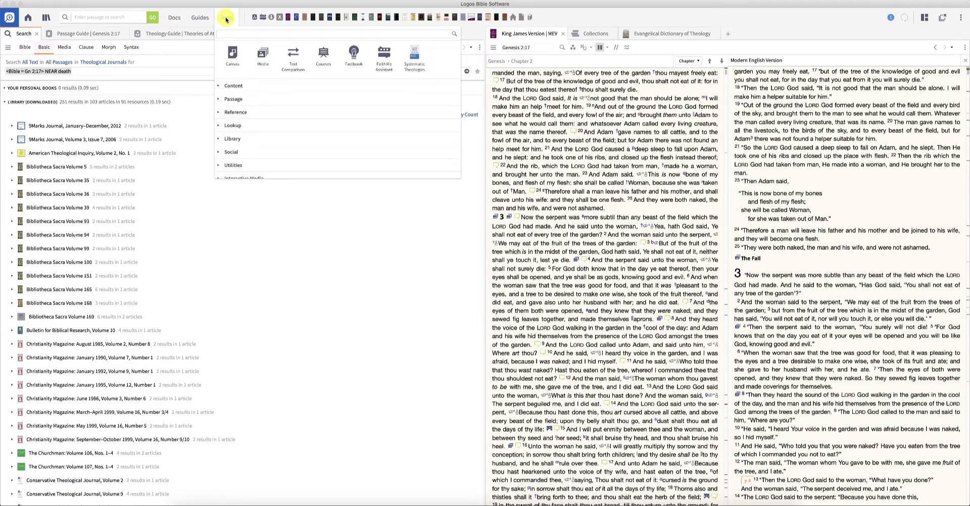
pyautogui.write('collec')
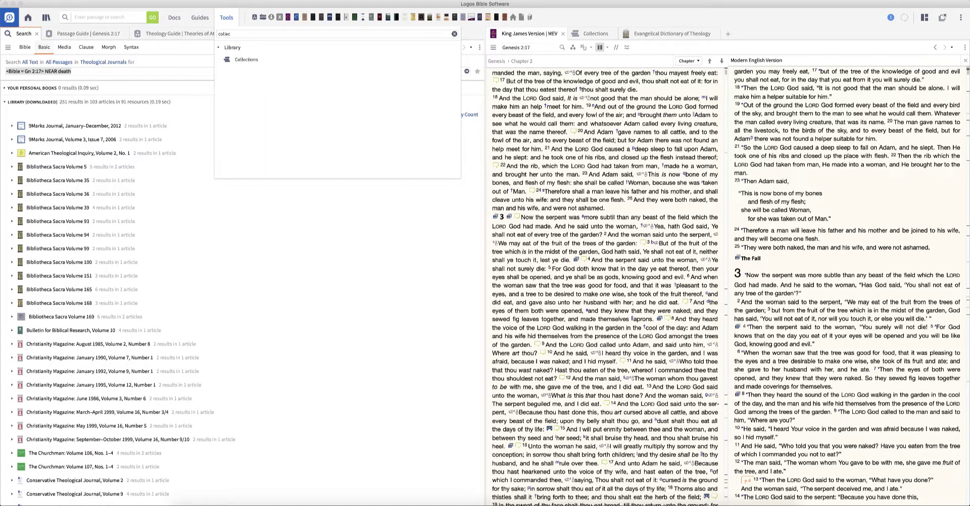
pyautogui.click(587, 34)
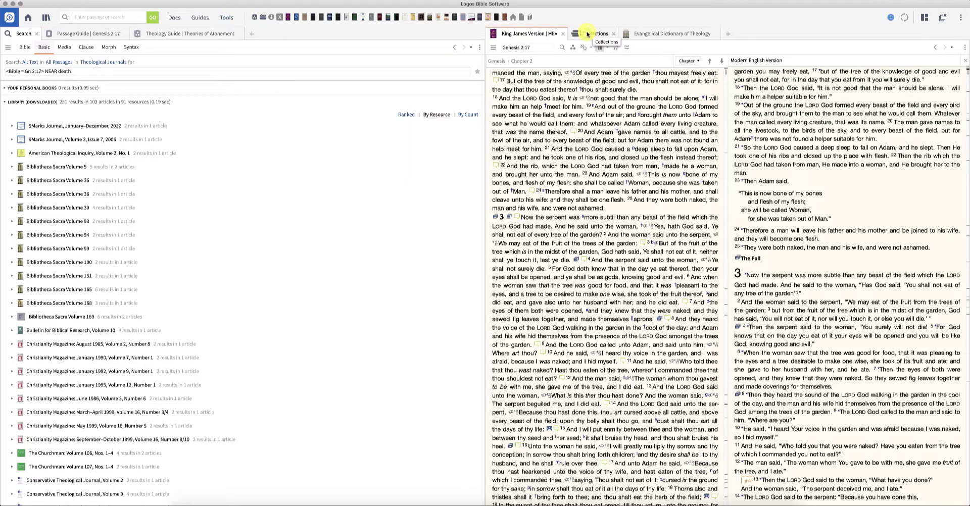
pyautogui.click(587, 33)
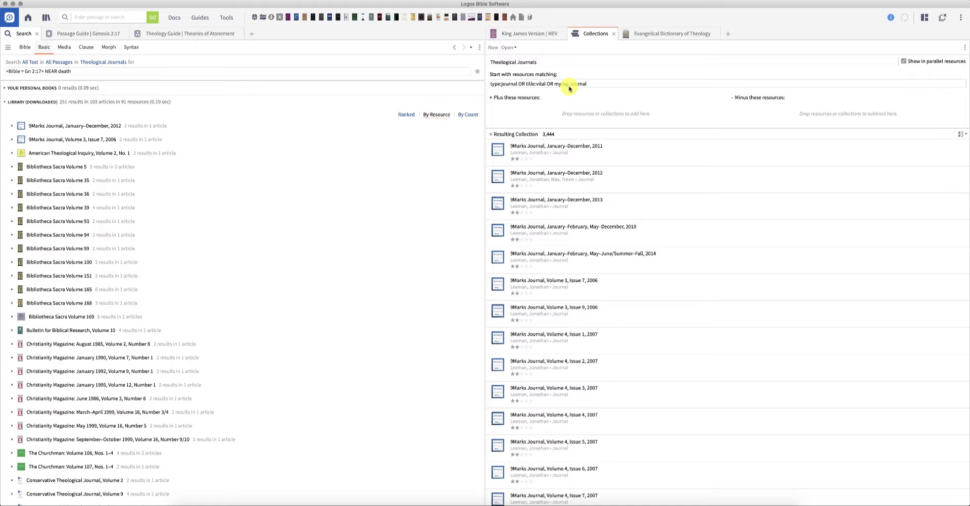
# Check the journal-related resource choices for the Basic search, keeping Theological Journals as the scope
pyautogui.click(163, 50)
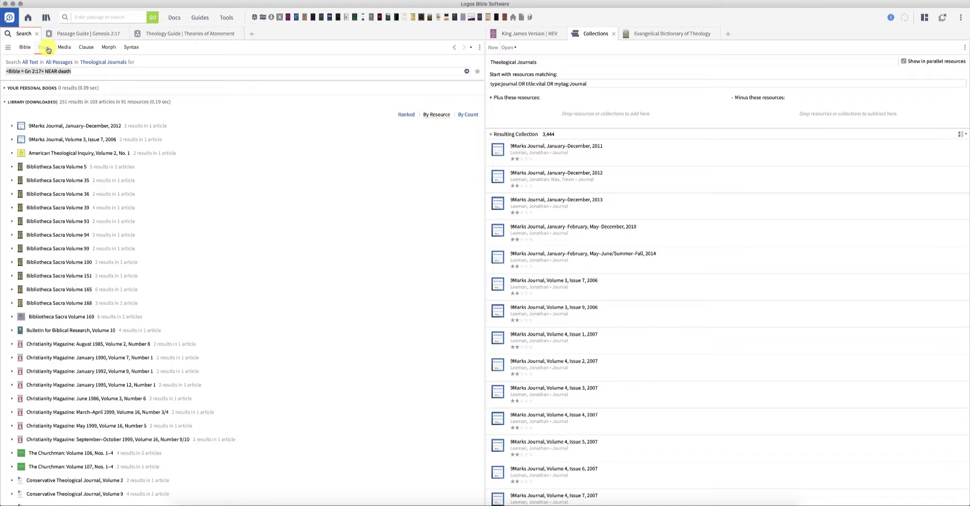
pyautogui.click(124, 63)
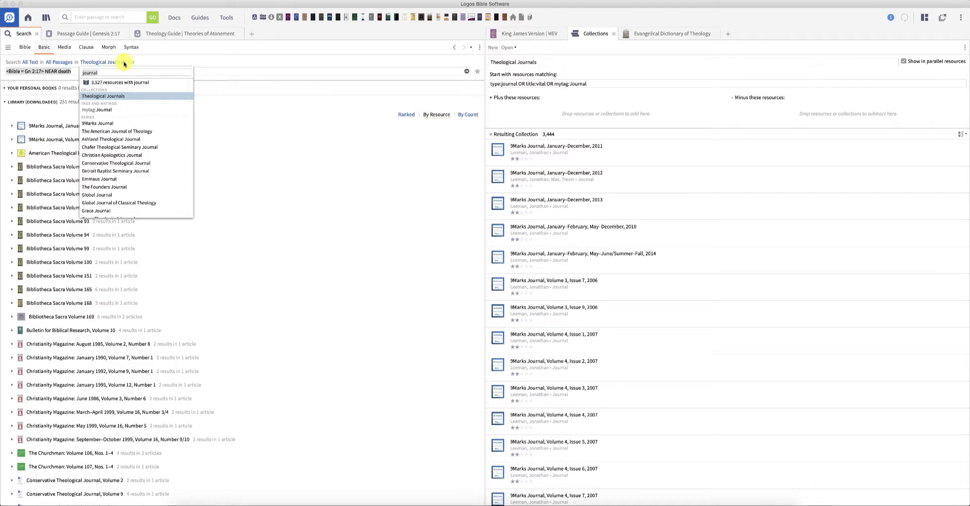
pyautogui.click(141, 60)
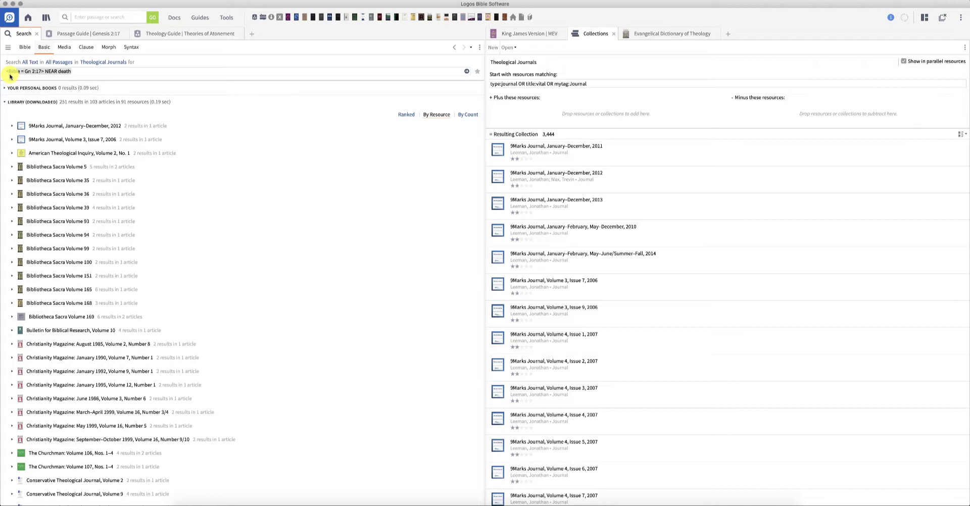
# Change the Basic search query to <Bible ~ Gn 2:17> WITHIN 10 WORDS death
pyautogui.click(23, 72)
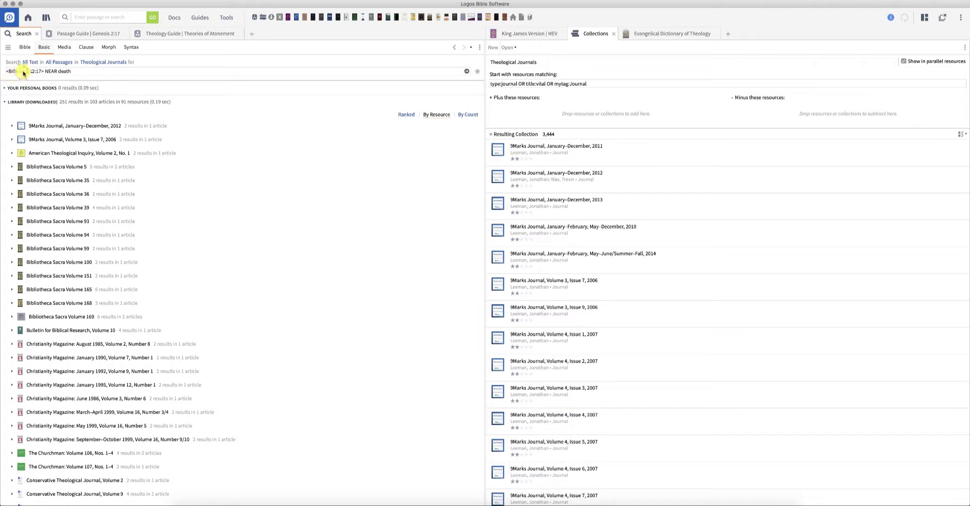
pyautogui.write('~')
pyautogui.click(49, 71)
pyautogui.doubleClick(49, 71)
pyautogui.write('WITHIN 10 WORDS')
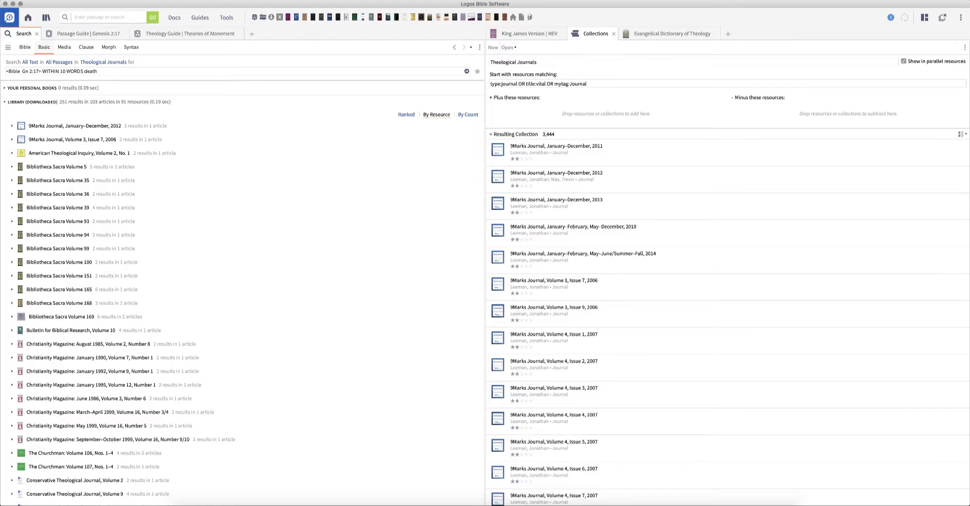
# Show the Journals section of the Genesis 2:17 Passage Guide and look up Passage Guide among the available guides
pyautogui.click(83, 34)
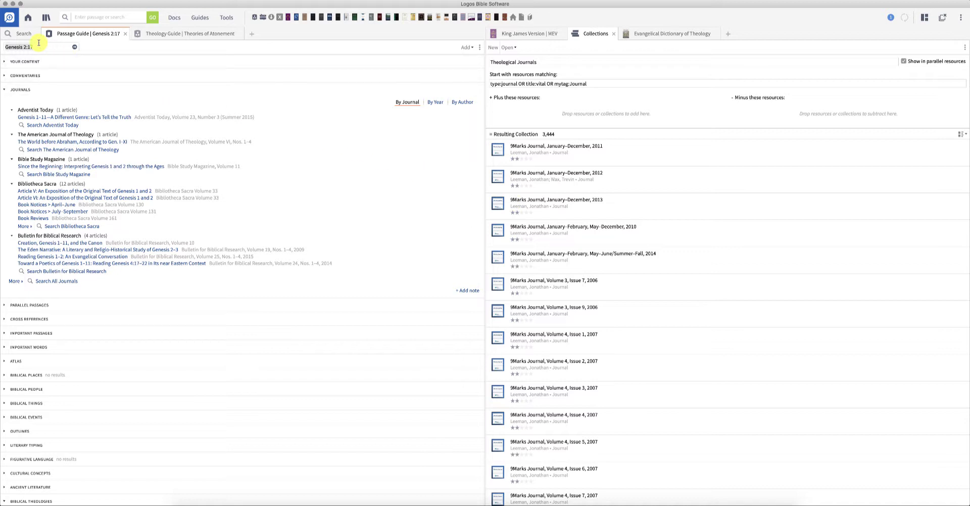
pyautogui.click(197, 18)
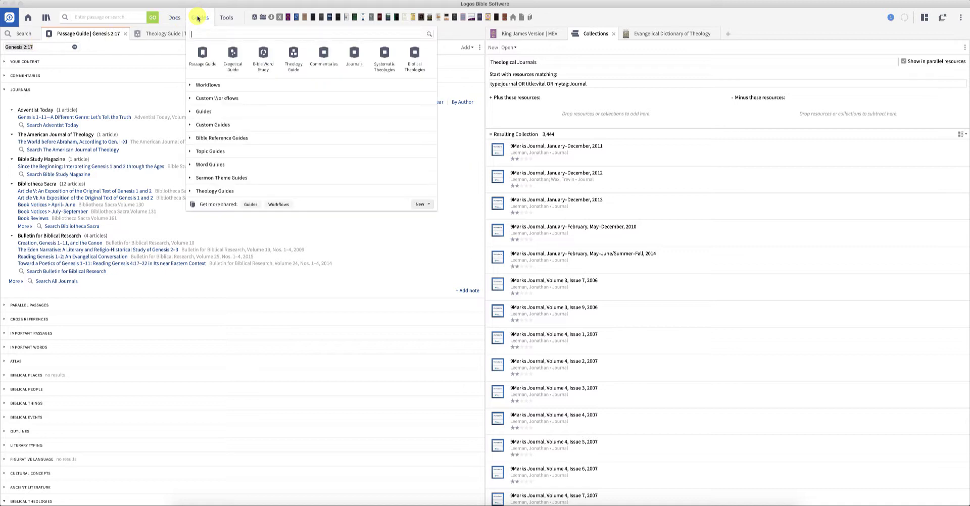
pyautogui.write('passage')
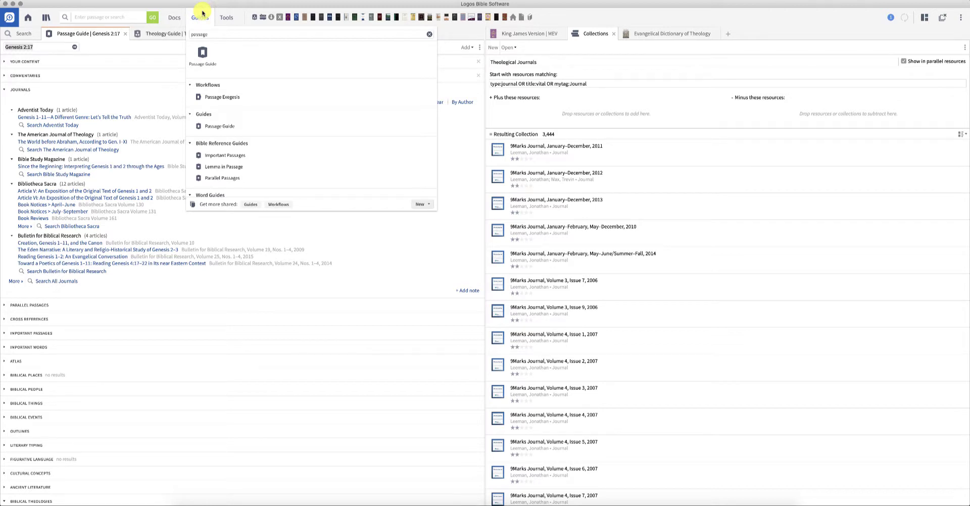
pyautogui.click(581, 15)
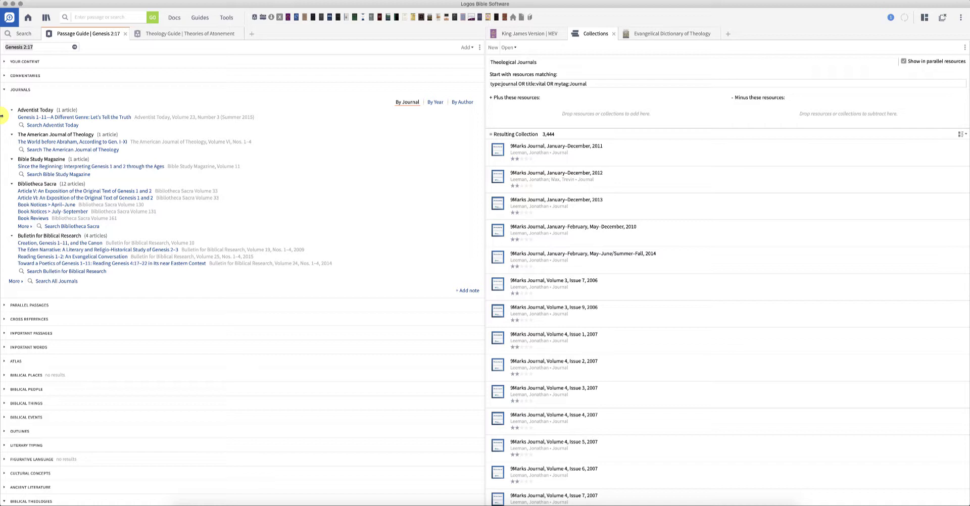
# Examine the Hamartiology and Anthropology entries under Systematic Theologies in the Genesis 2:17 Passage Guide, leaving both collapsed
pyautogui.click(12, 33)
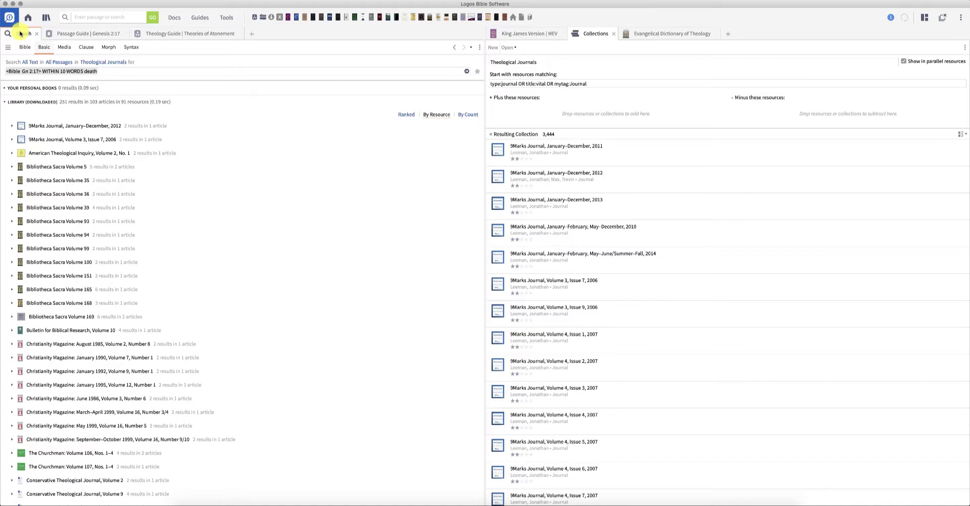
pyautogui.click(80, 33)
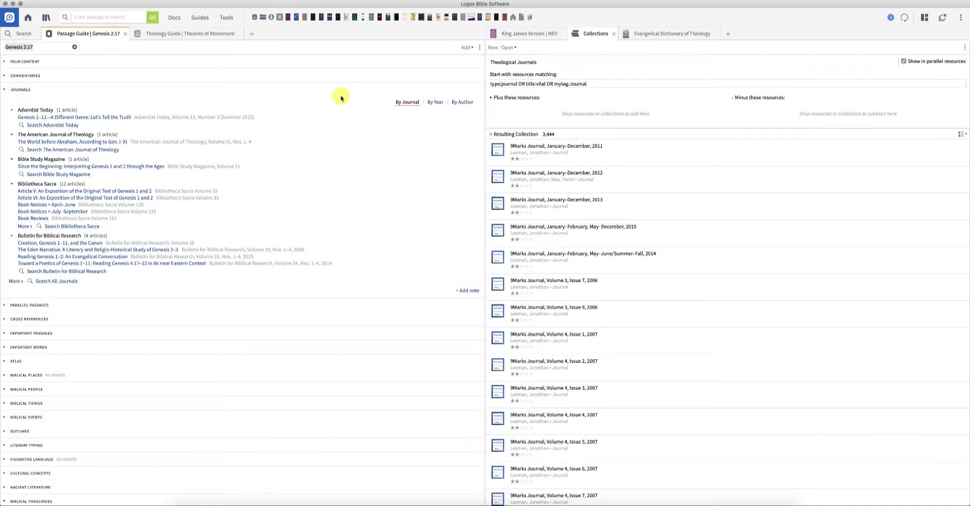
pyautogui.scroll(-15, 341, 97)
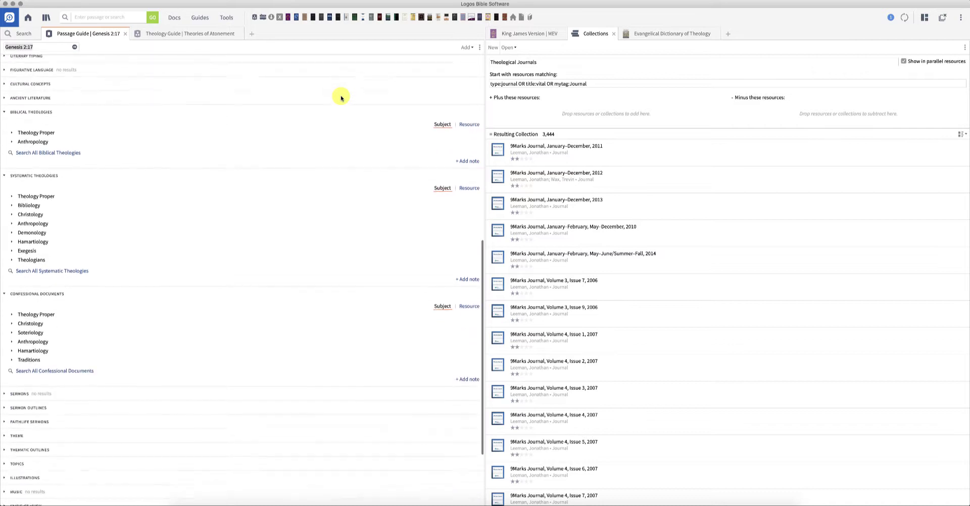
pyautogui.scroll(-3, 340, 98)
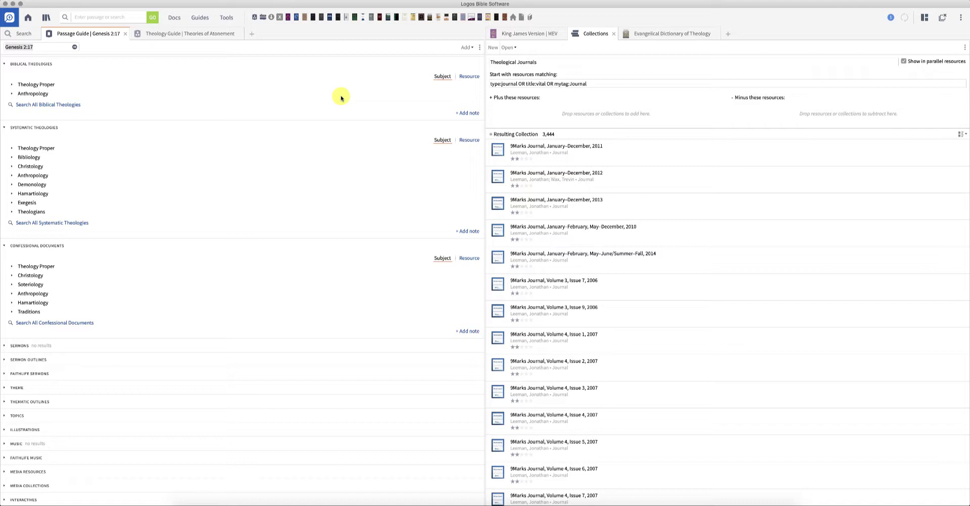
pyautogui.click(11, 193)
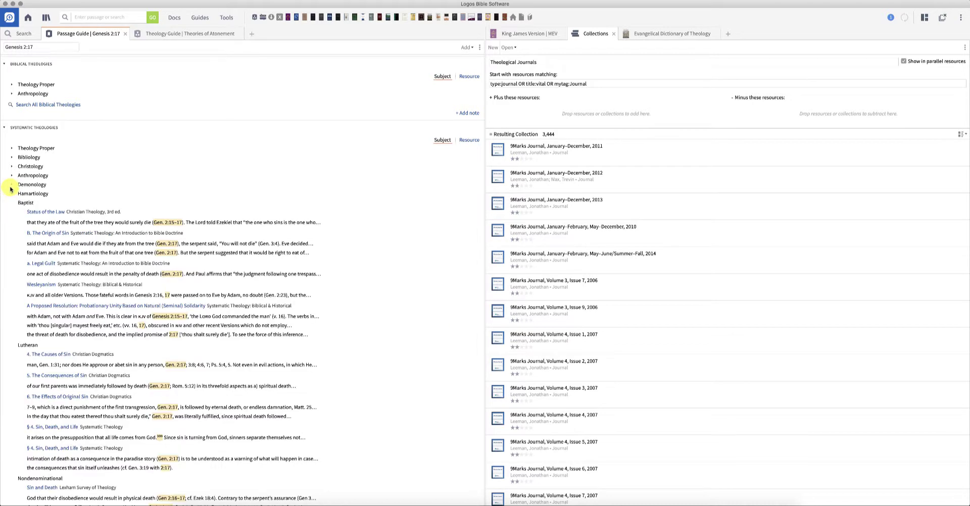
pyautogui.click(12, 175)
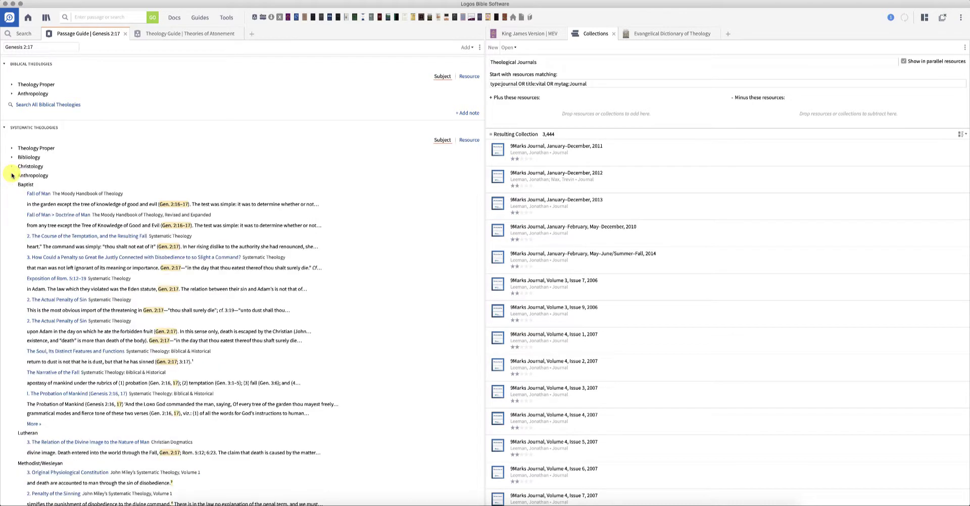
pyautogui.click(11, 176)
pyautogui.click(11, 193)
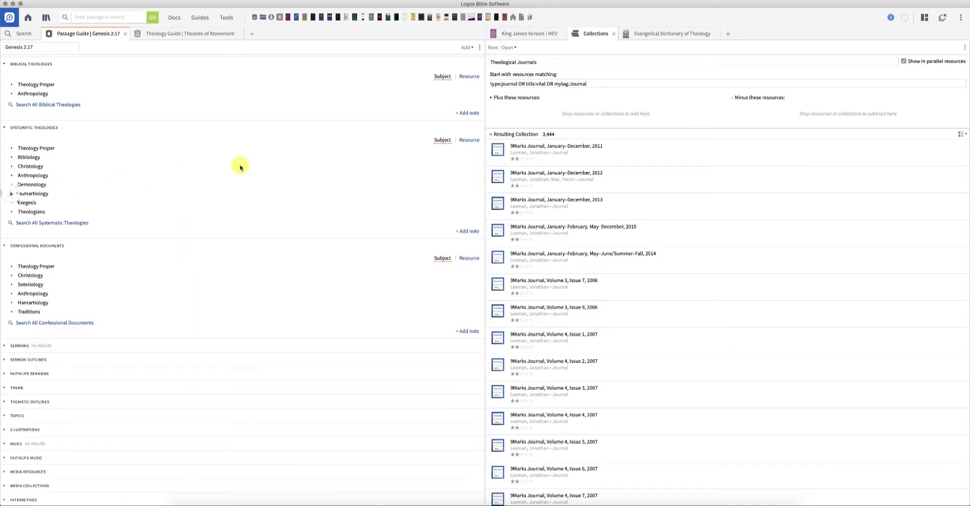
# Group the Systematic Theologies section by resource and expand the Baptist, Lutheran and Reformed traditions
pyautogui.click(467, 140)
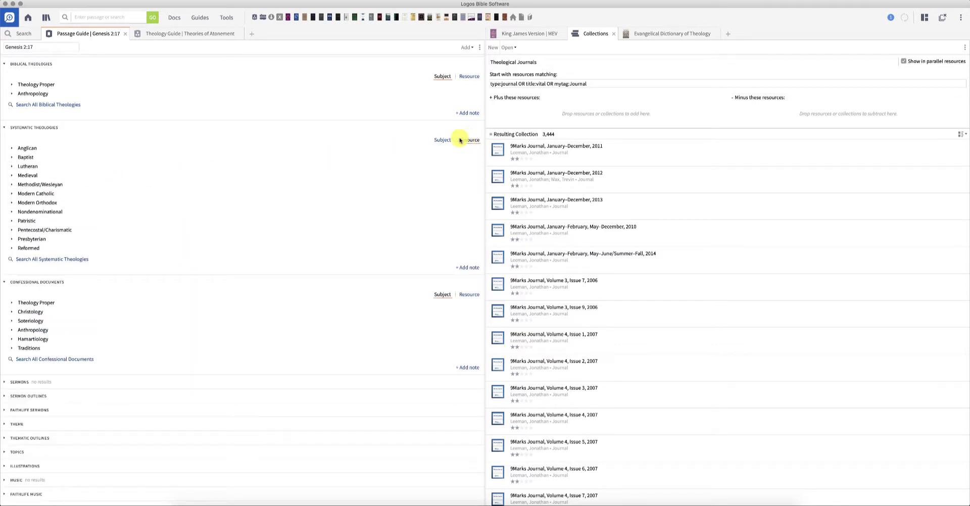
pyautogui.click(12, 157)
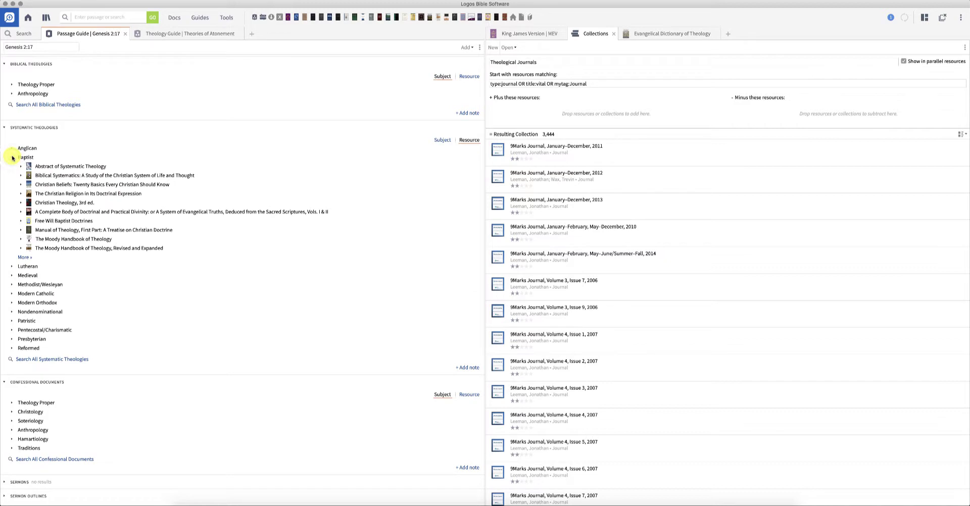
pyautogui.click(12, 266)
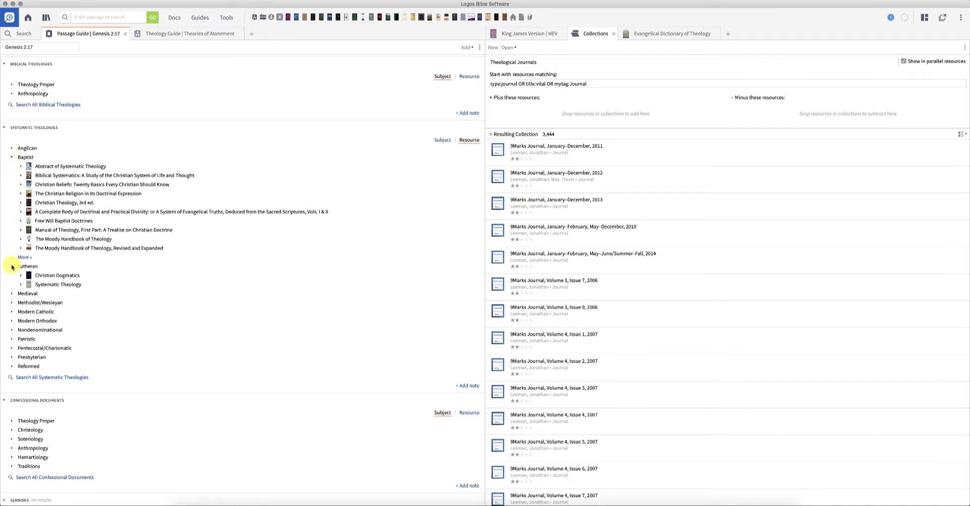
pyautogui.click(12, 366)
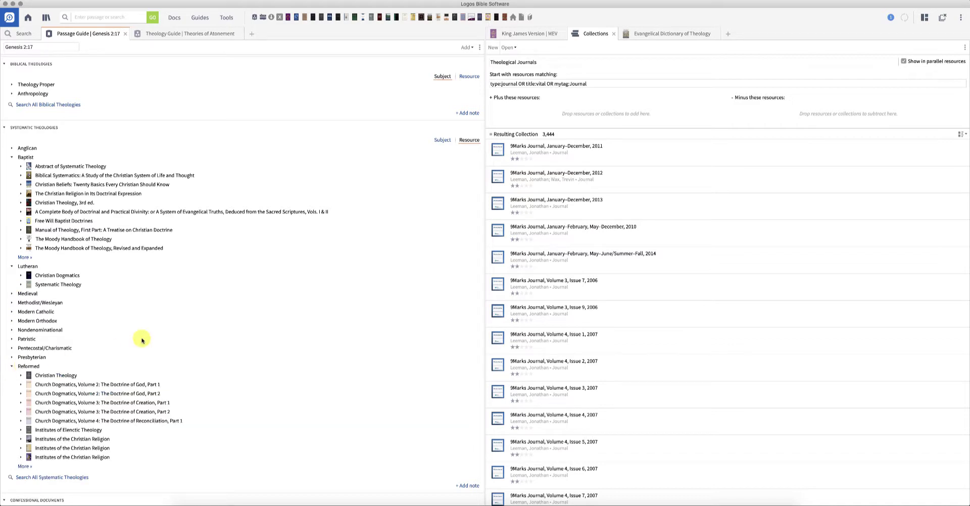
pyautogui.scroll(-3, 153, 335)
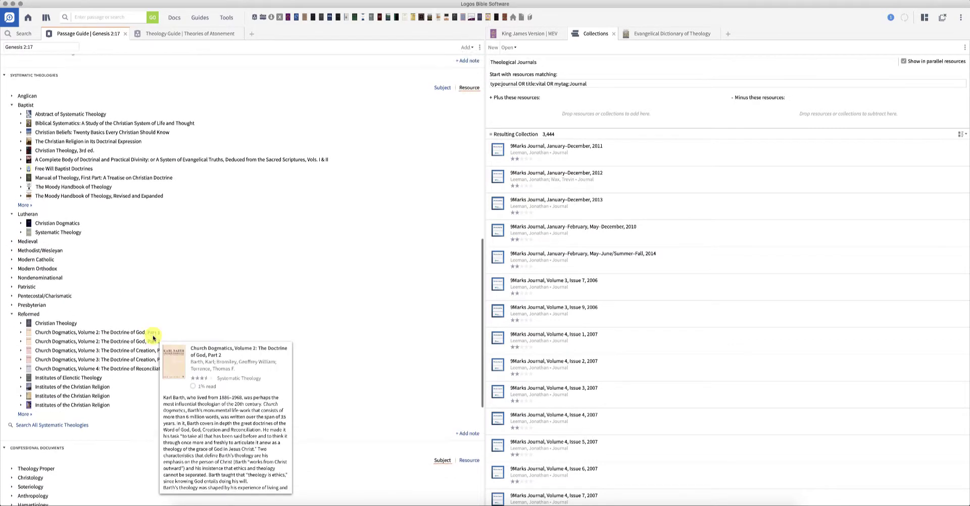
pyautogui.scroll(3, 154, 337)
pyautogui.scroll(-1, 153, 338)
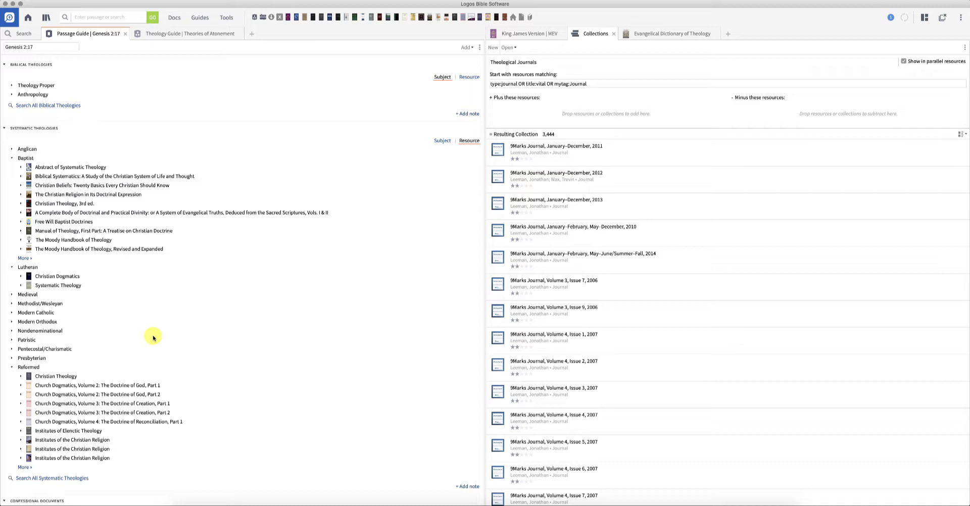
# Check Anthropology under Biblical Theologies, then group that section by resource and expand Whole Bible, Old Testament and New Testament
pyautogui.click(11, 94)
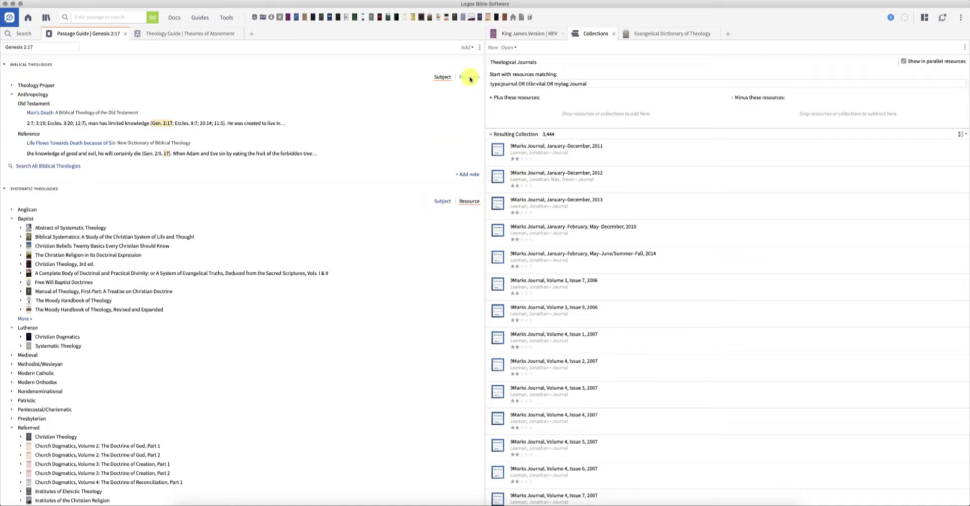
pyautogui.click(470, 77)
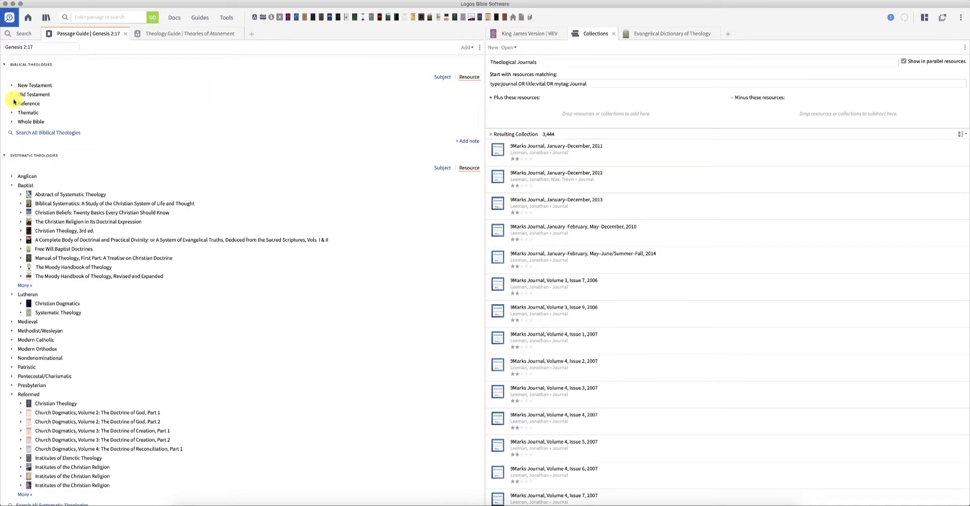
pyautogui.click(12, 121)
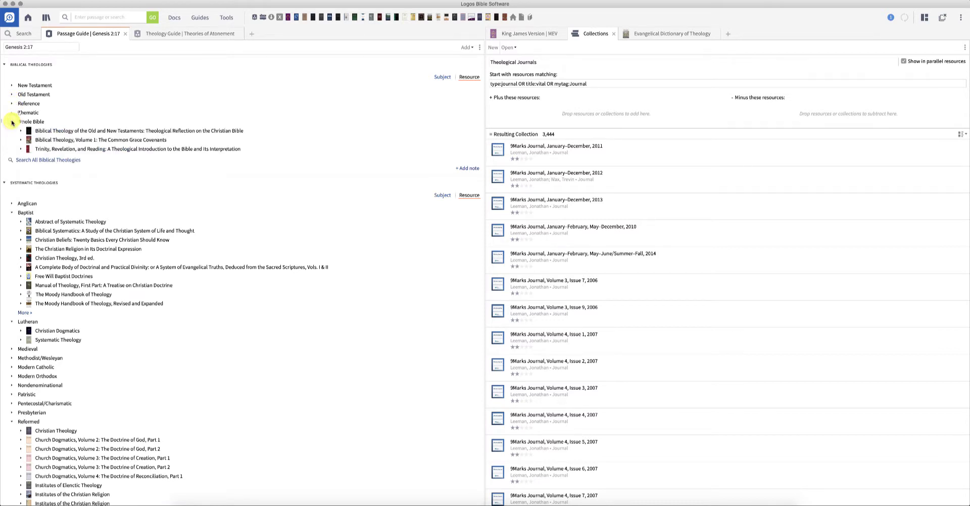
pyautogui.click(11, 94)
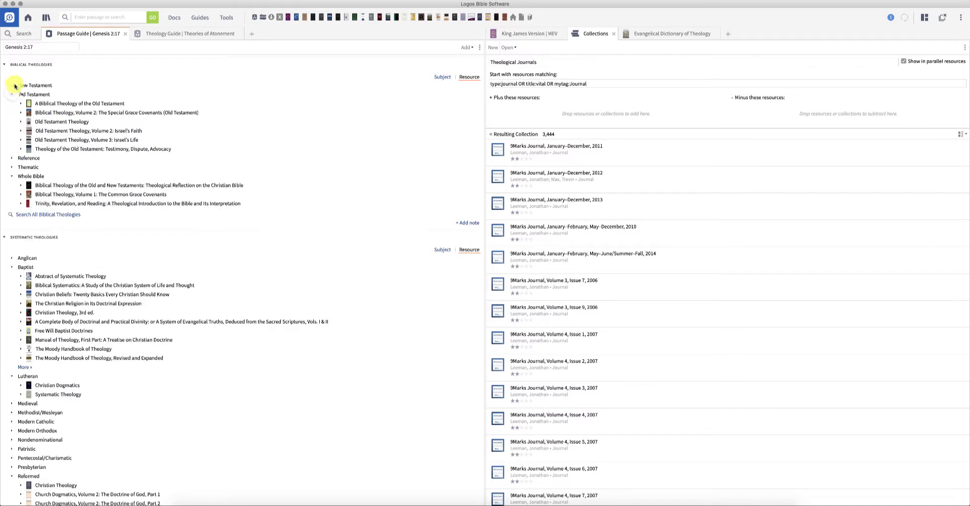
pyautogui.click(12, 85)
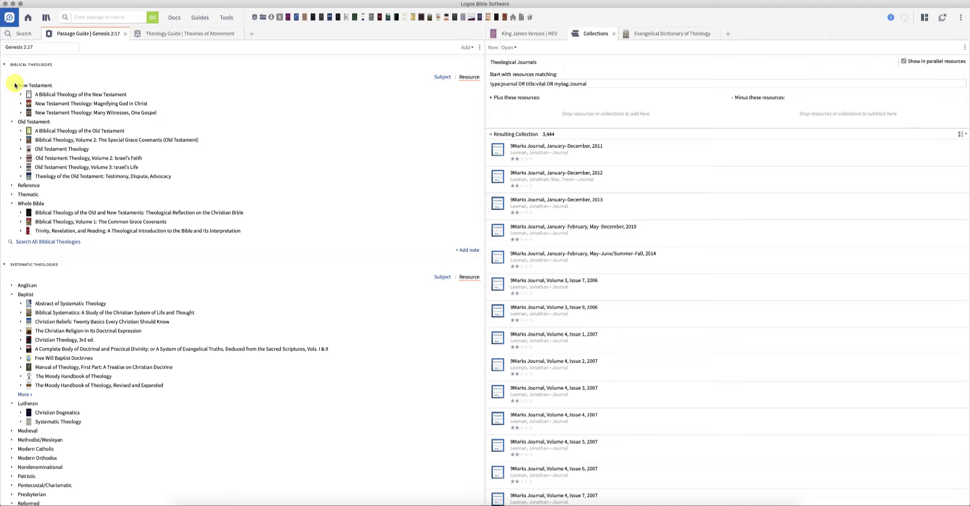
# Examine the Anthropology and Soteriology entries under Confessional Documents and group that section by resource
pyautogui.scroll(-5, 164, 124)
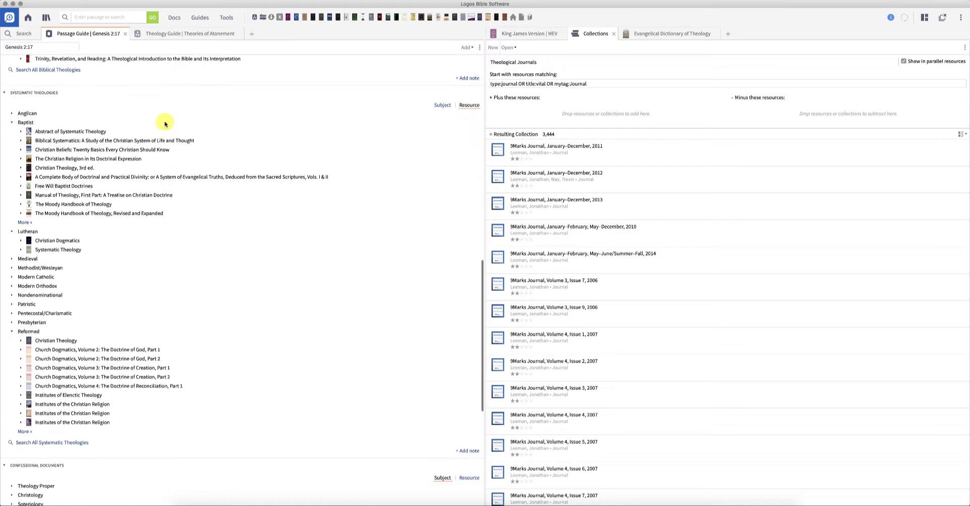
pyautogui.scroll(-8, 165, 124)
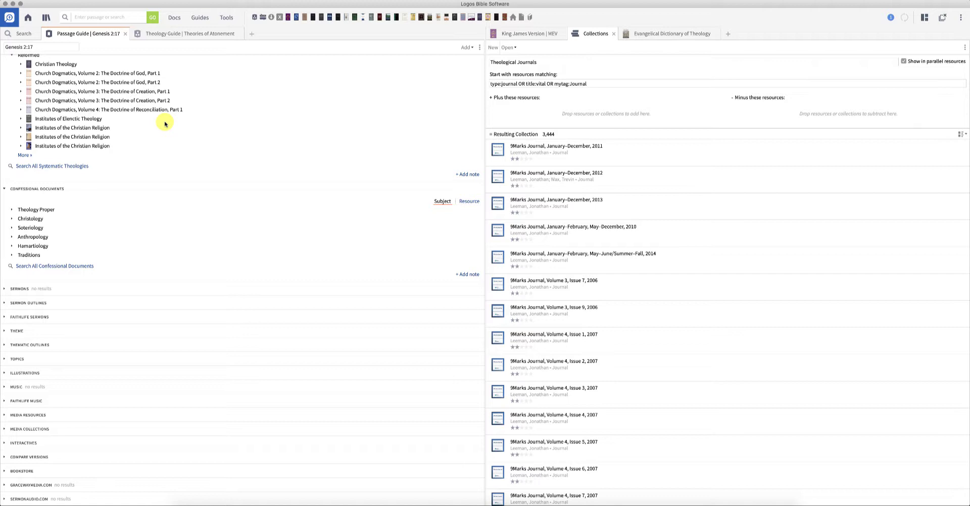
pyautogui.click(12, 237)
pyautogui.click(12, 228)
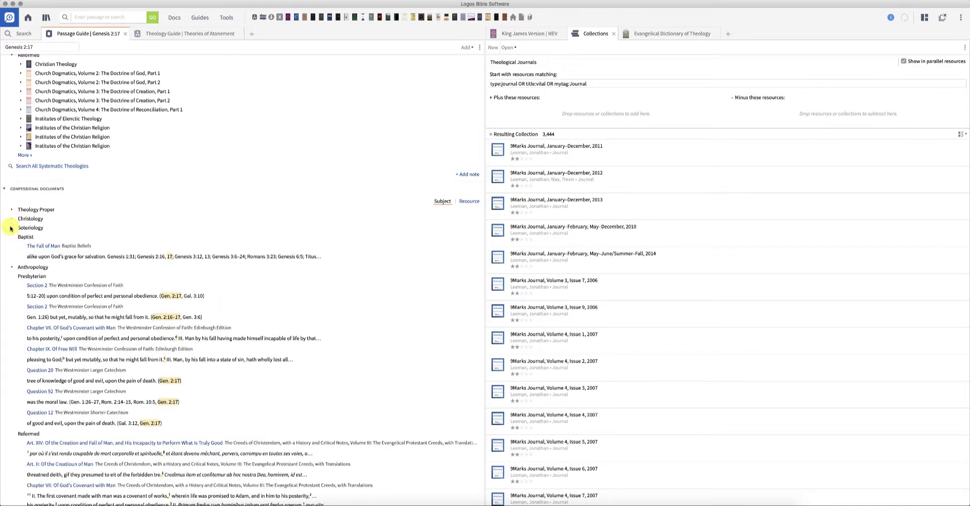
pyautogui.click(470, 201)
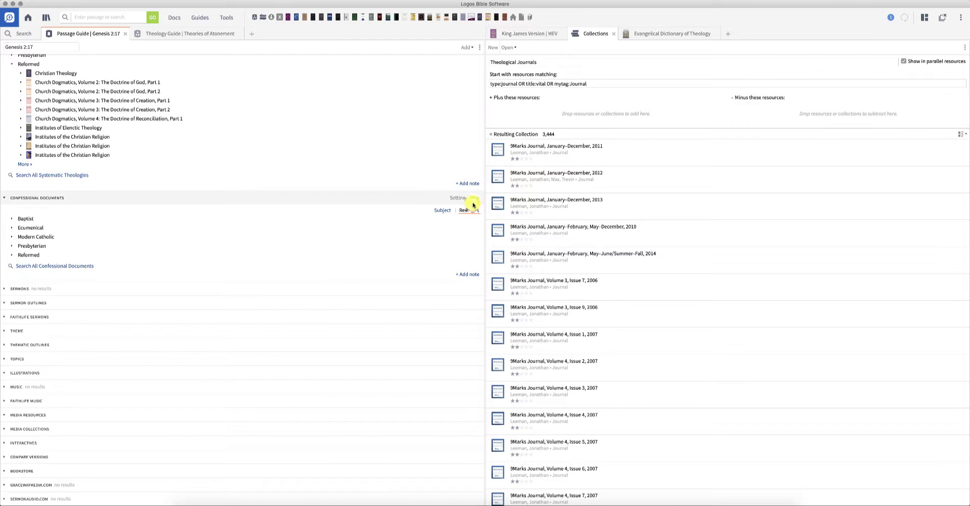
# Expand the Baptist, Reformed and Modern Catholic traditions under Confessional Documents in the Genesis 2:17 Passage Guide
pyautogui.click(11, 219)
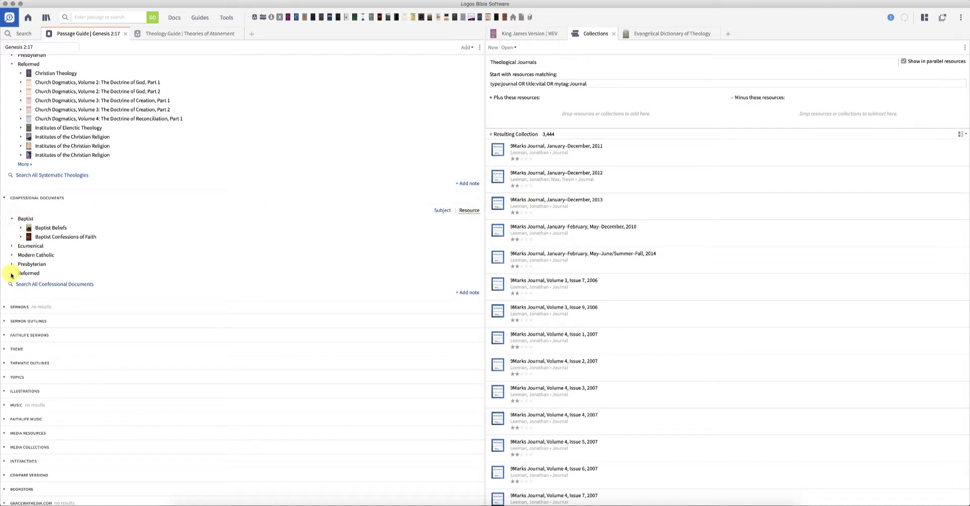
pyautogui.click(12, 274)
pyautogui.click(12, 255)
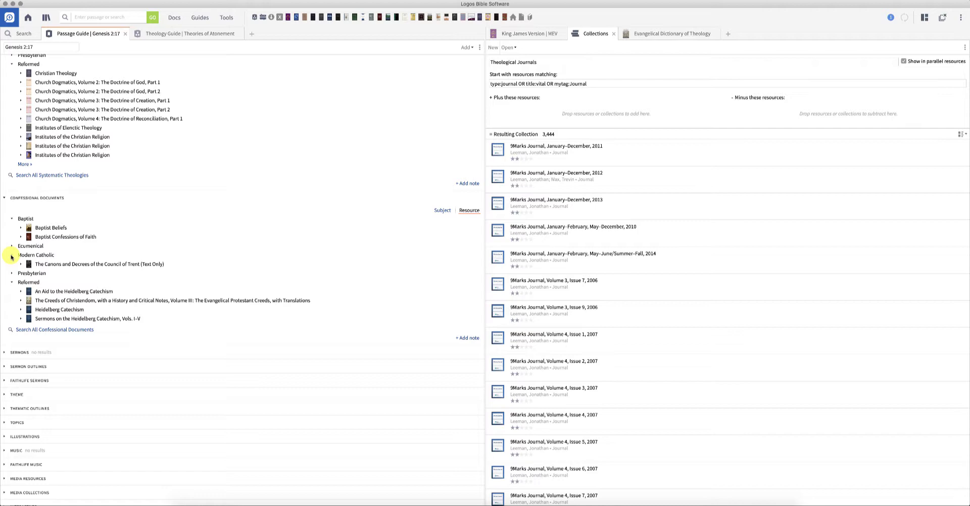
# Bring up the Supralapsarianism article in the Evangelical Dictionary of Theology for reading
pyautogui.click(687, 37)
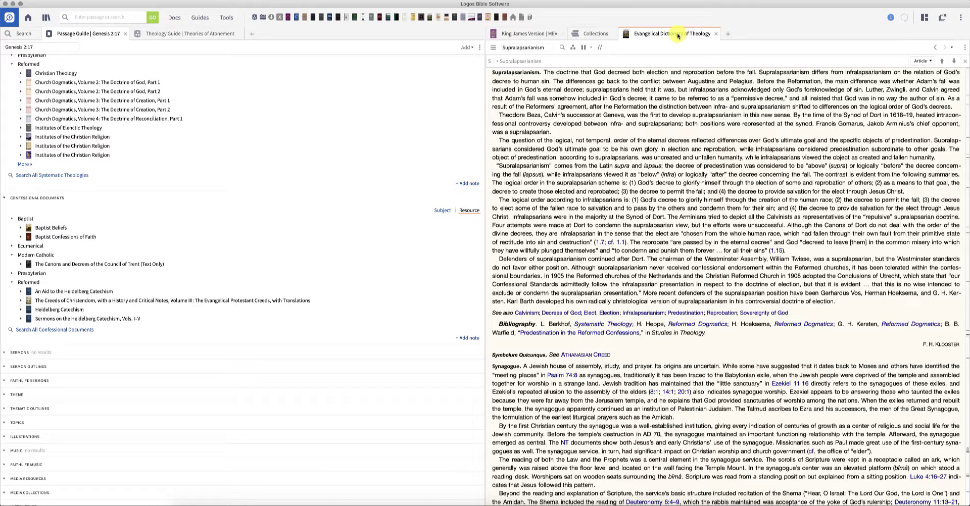
pyautogui.click(429, 19)
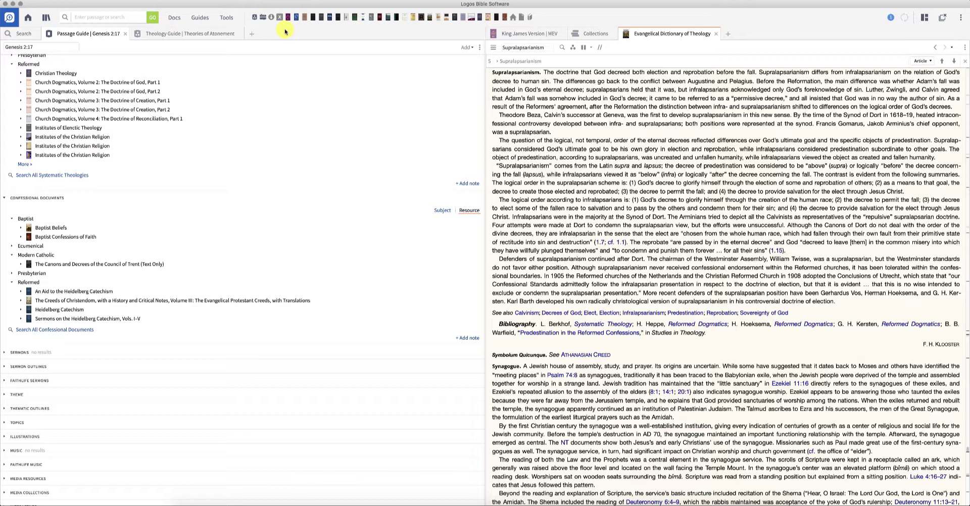
# Search the available guides for "theology" and switch to the already open Theology Guide on Theories of Atonement
pyautogui.click(195, 17)
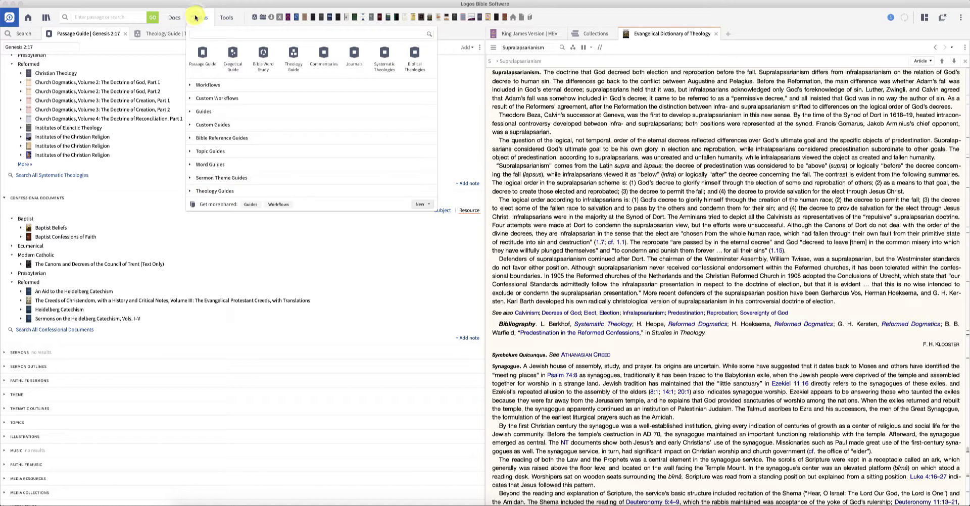
pyautogui.write('theology')
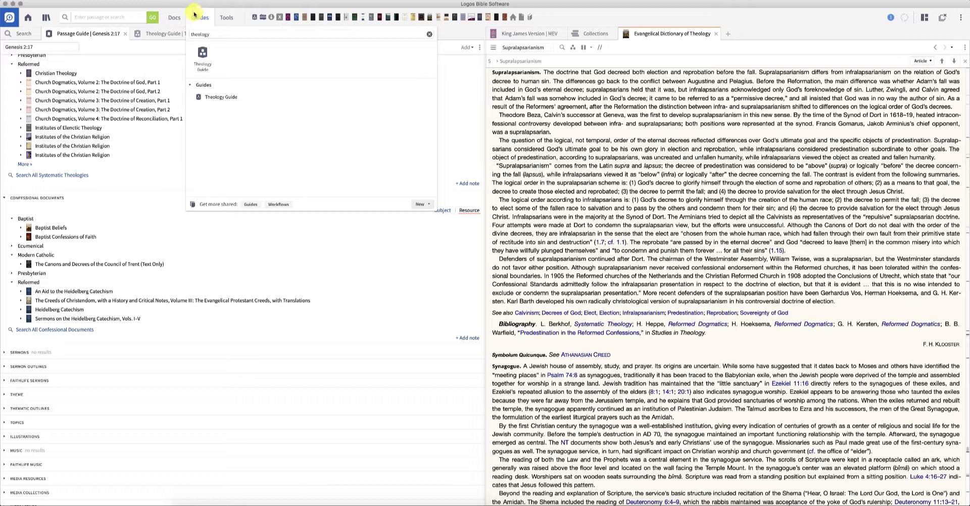
pyautogui.click(163, 34)
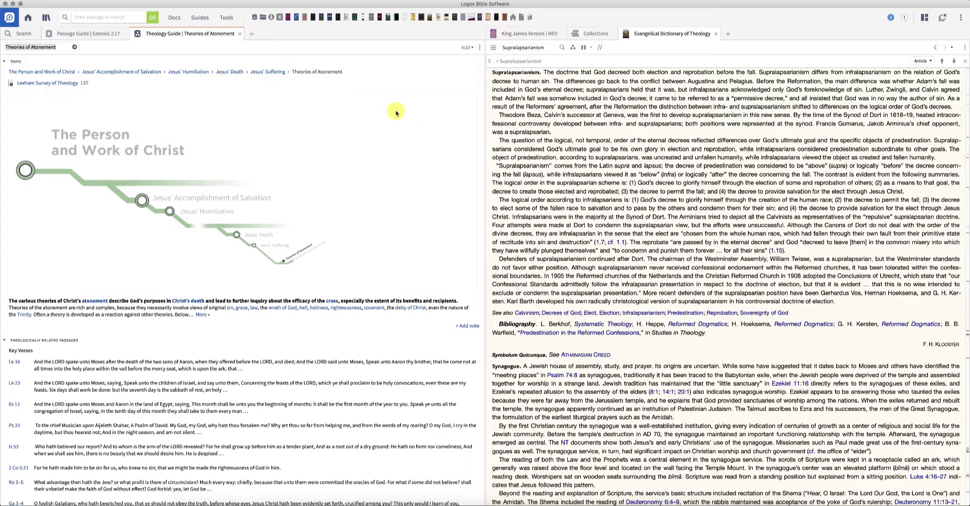
# Open the Lexham Survey of Theology article on Theories of Atonement and read through its theories, key verses and recommended resources
pyautogui.click(41, 84)
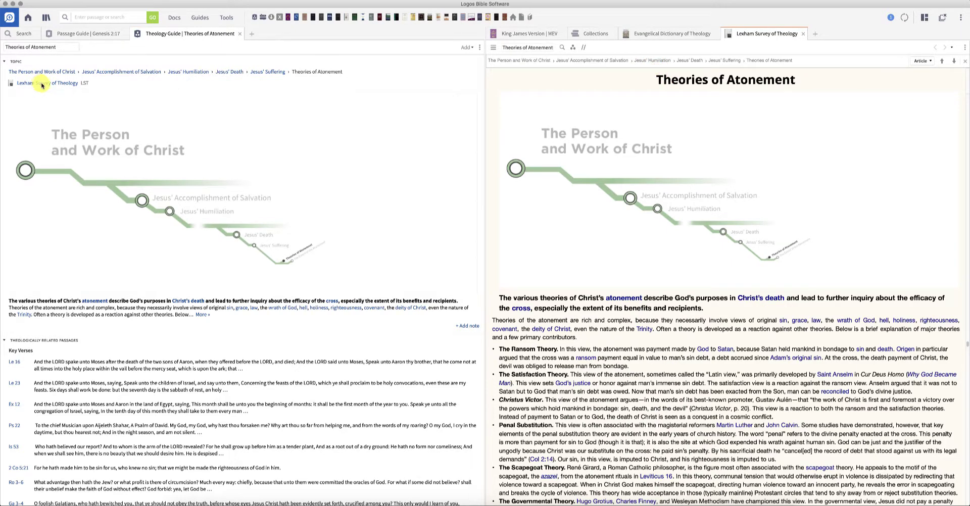
pyautogui.scroll(-3, 679, 334)
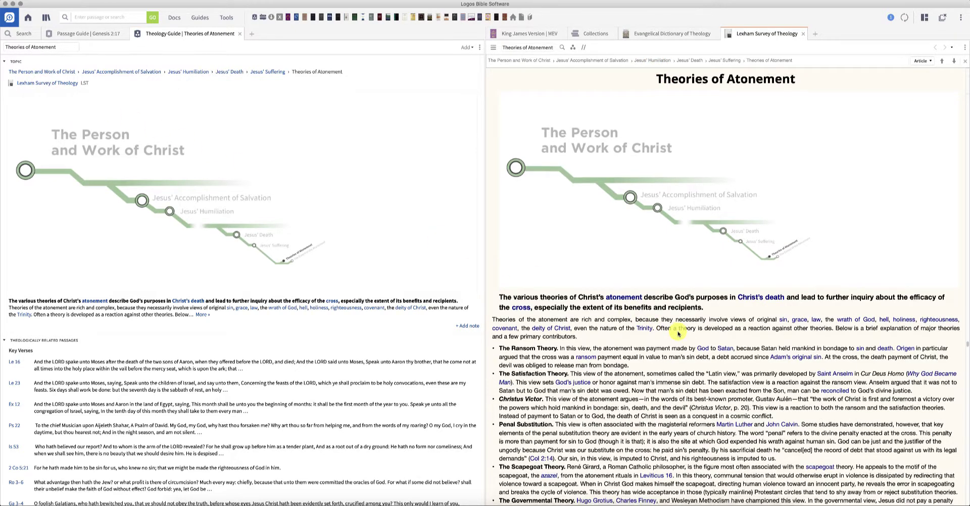
pyautogui.scroll(-1, 678, 333)
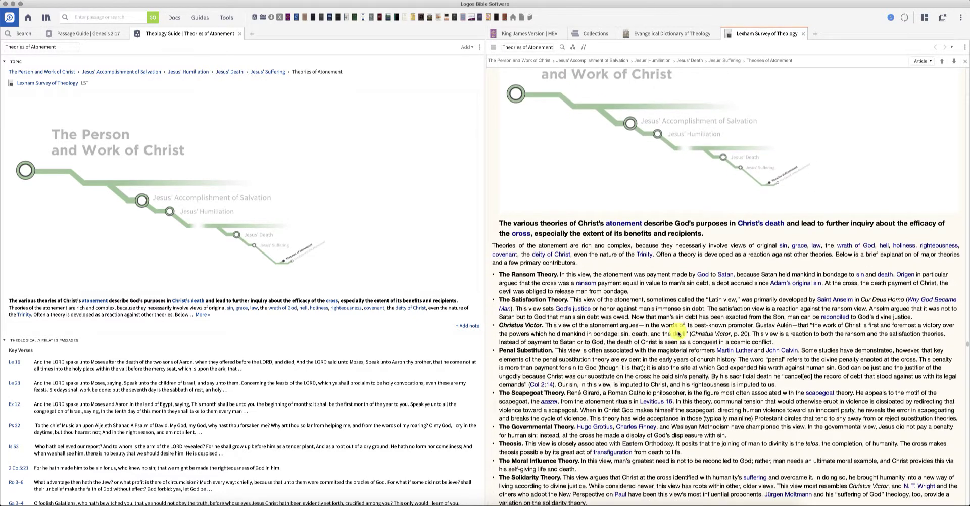
pyautogui.scroll(-1, 678, 333)
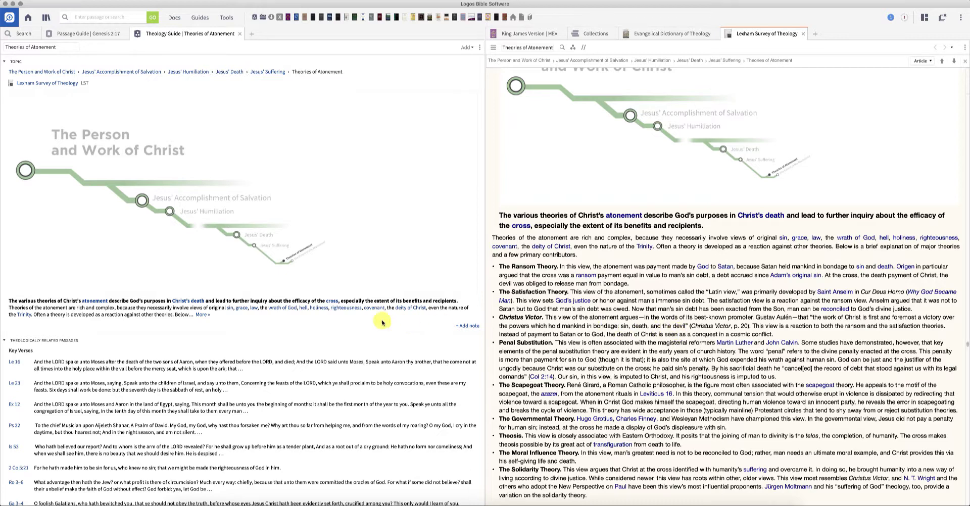
pyautogui.click(202, 315)
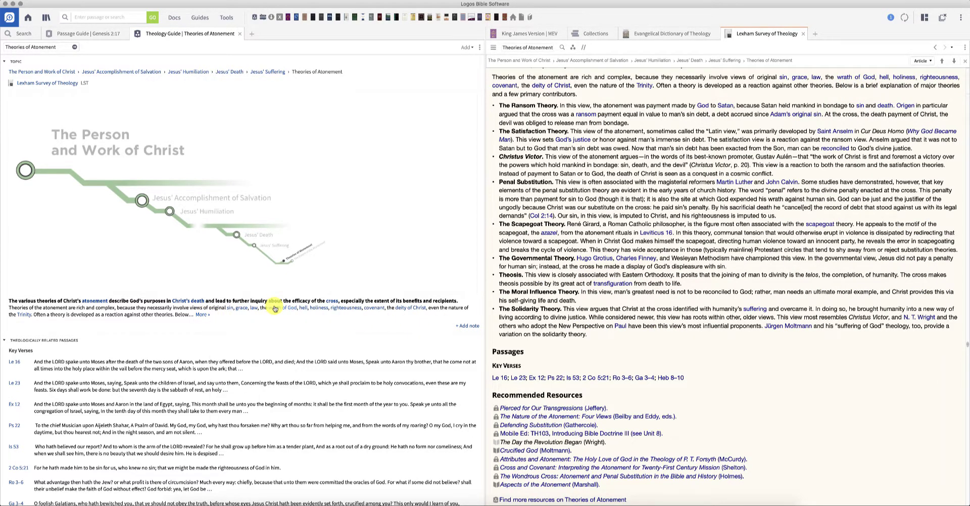
# Examine the Theologically Related Passages and Recommended Reading sections of the Theories of Atonement guide
pyautogui.scroll(-3, 268, 309)
pyautogui.scroll(-8, 275, 308)
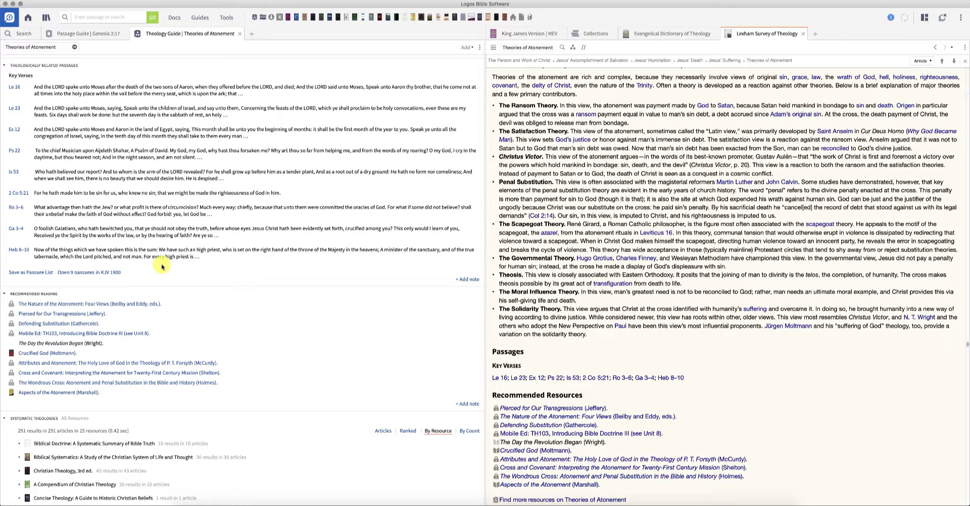
pyautogui.scroll(-2, 162, 266)
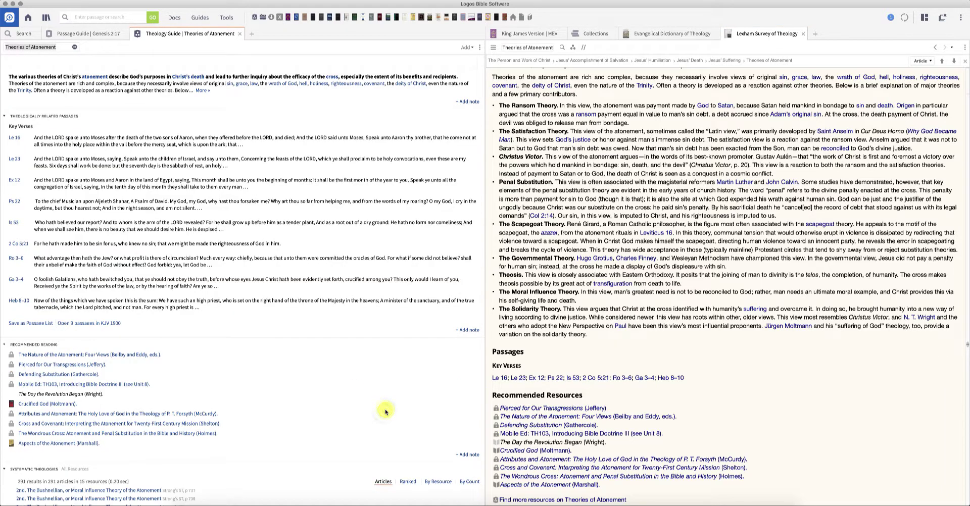
# View the guide's Systematic Theologies results ranked, group them by resource, and expand Biblical Doctrine: A Systematic Summary of Bible Truth
pyautogui.scroll(-2, 384, 411)
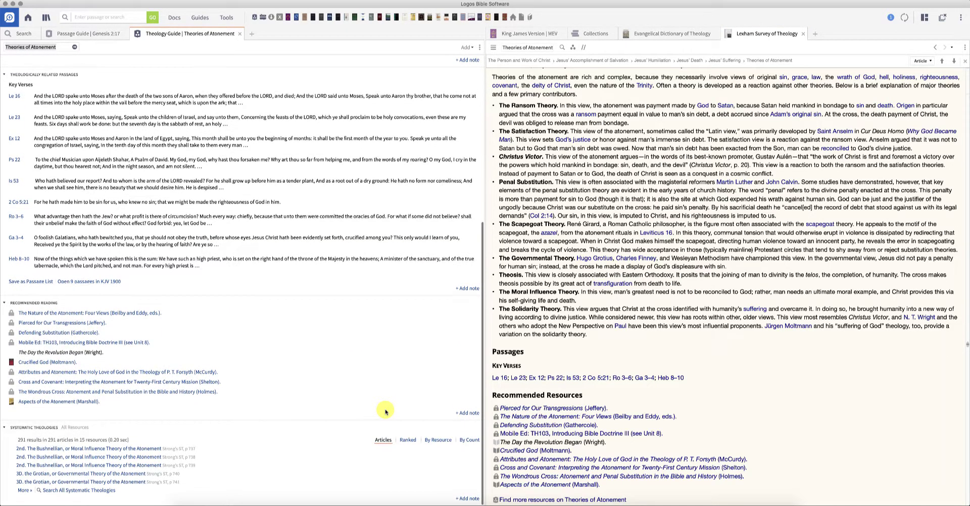
pyautogui.click(407, 440)
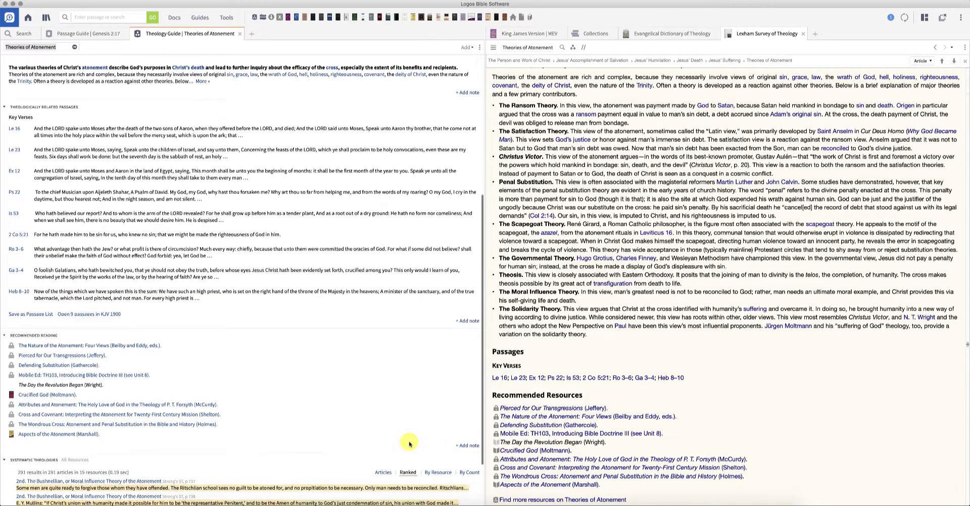
pyautogui.click(438, 405)
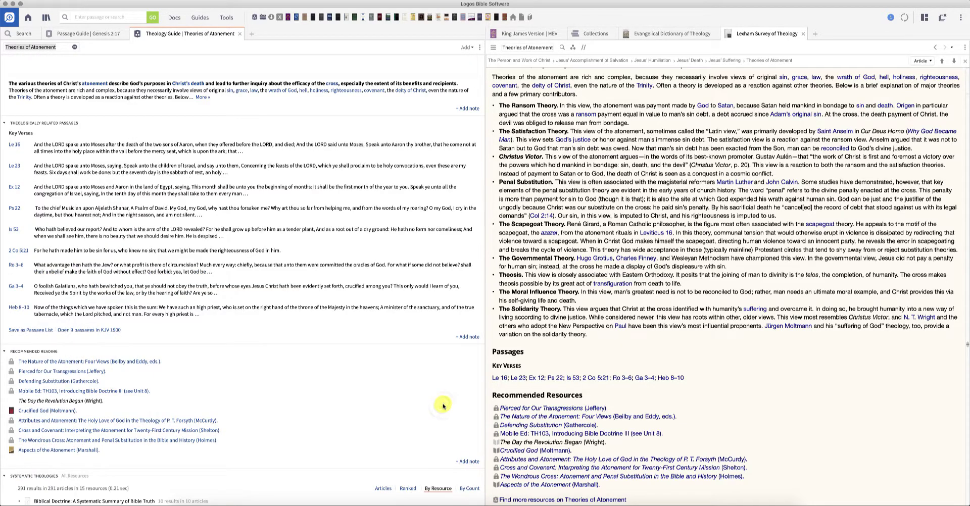
pyautogui.scroll(-1, 439, 406)
pyautogui.click(177, 416)
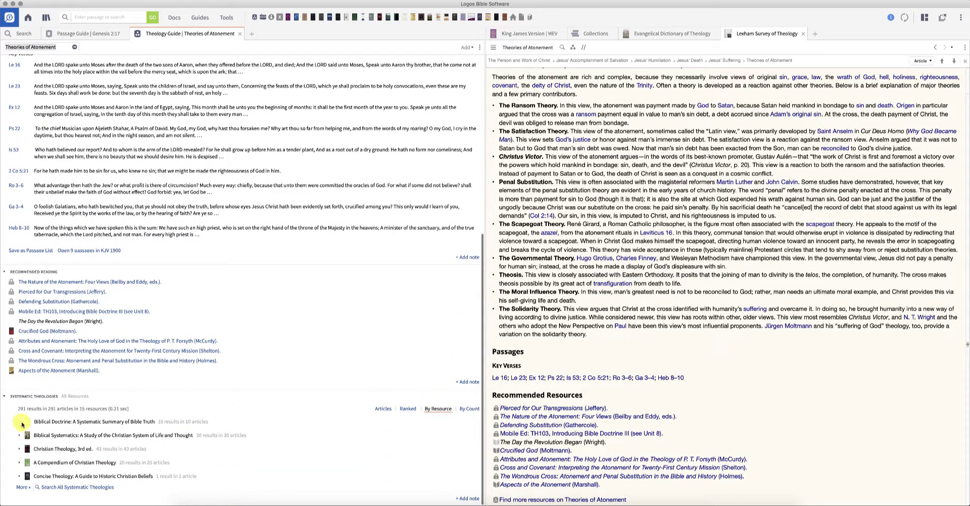
pyautogui.scroll(-3, 177, 417)
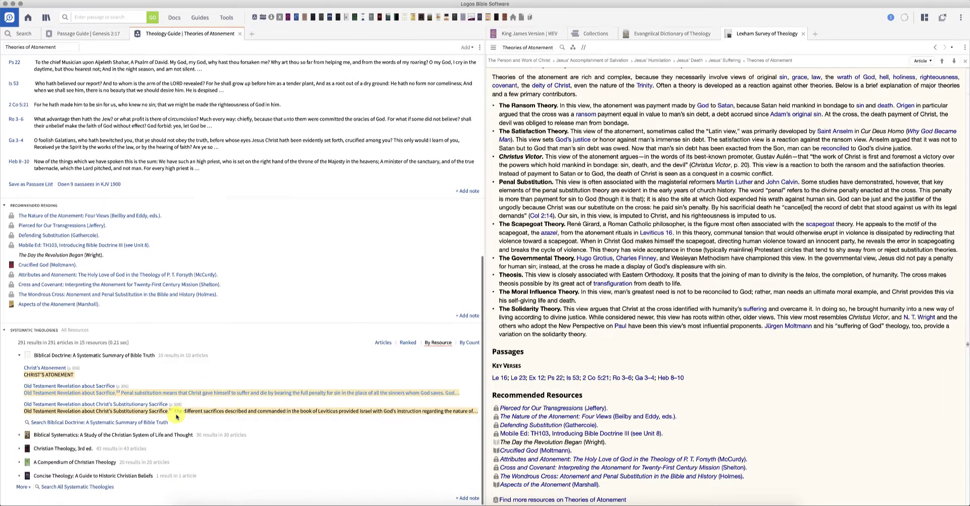
# Expand Christian Theology, 3rd ed. in the Systematic Theologies results and open its Chapter 36: Theories of the Atonement
pyautogui.click(19, 449)
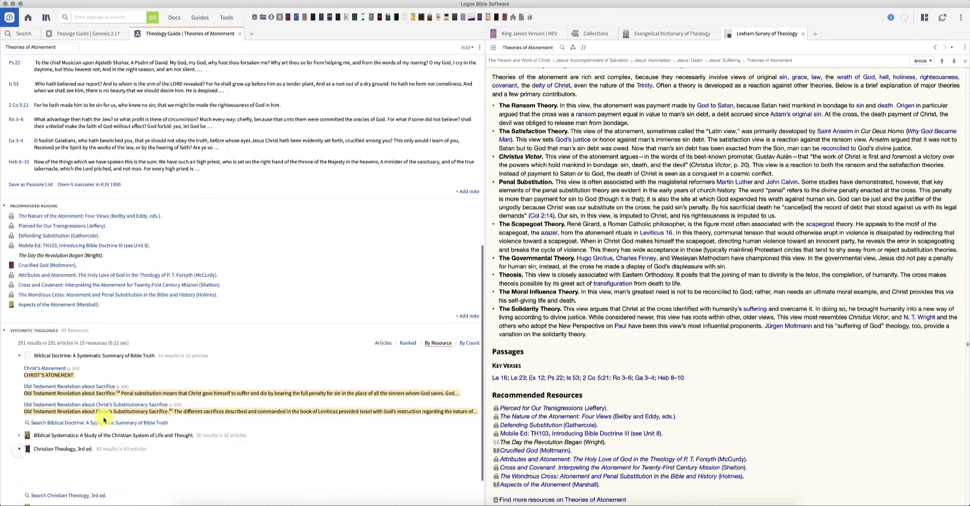
pyautogui.scroll(-3, 111, 414)
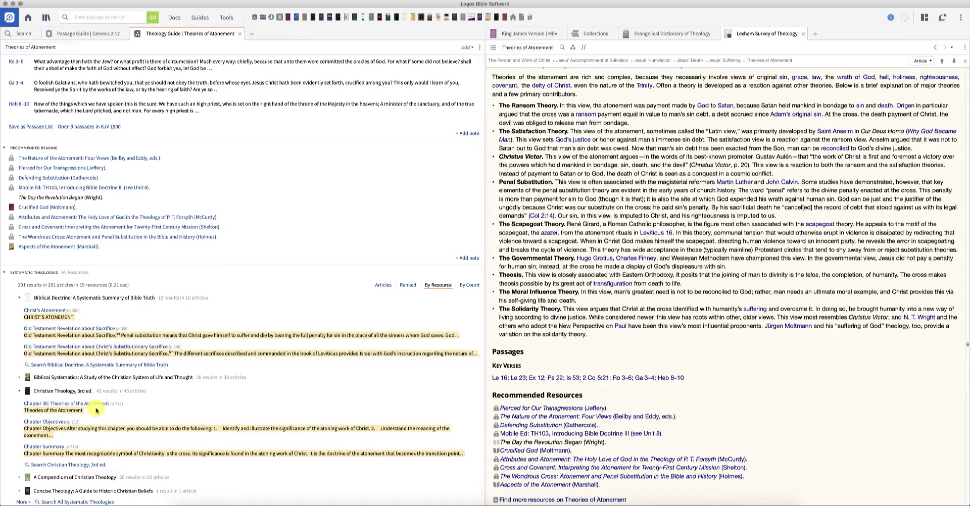
pyautogui.click(78, 404)
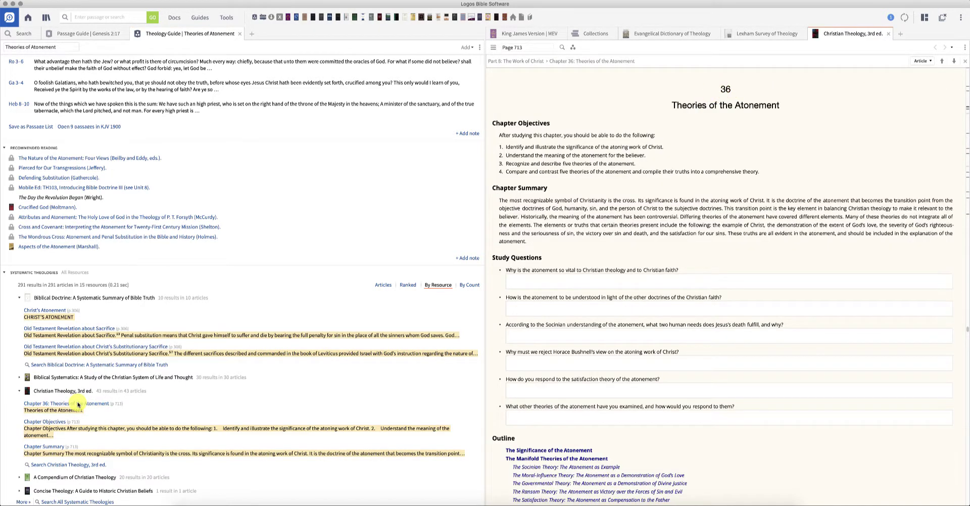
pyautogui.scroll(-1, 219, 410)
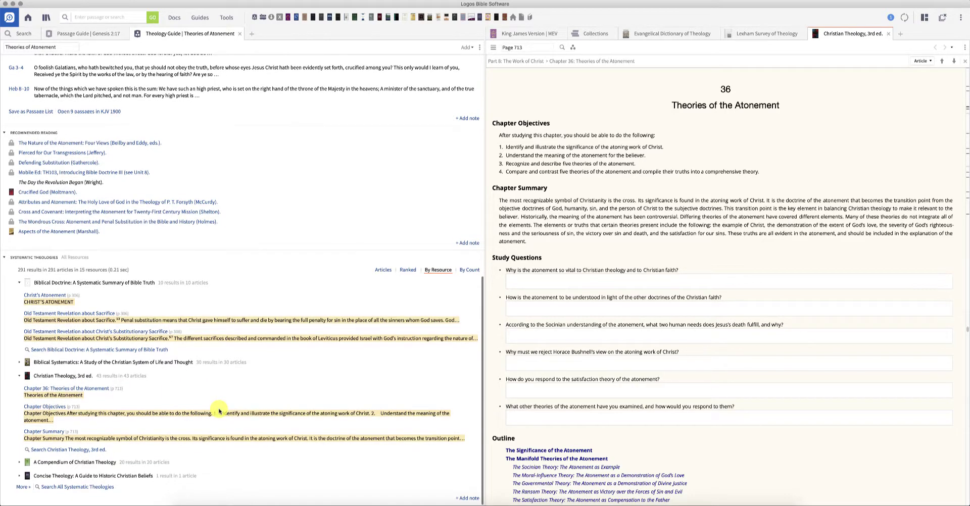
pyautogui.moveTo(219, 410)
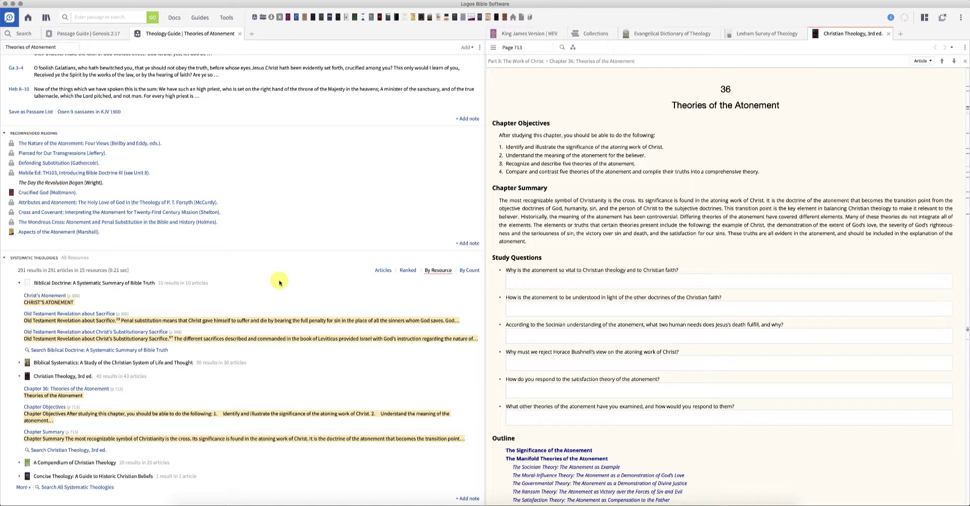
pyautogui.click(648, 4)
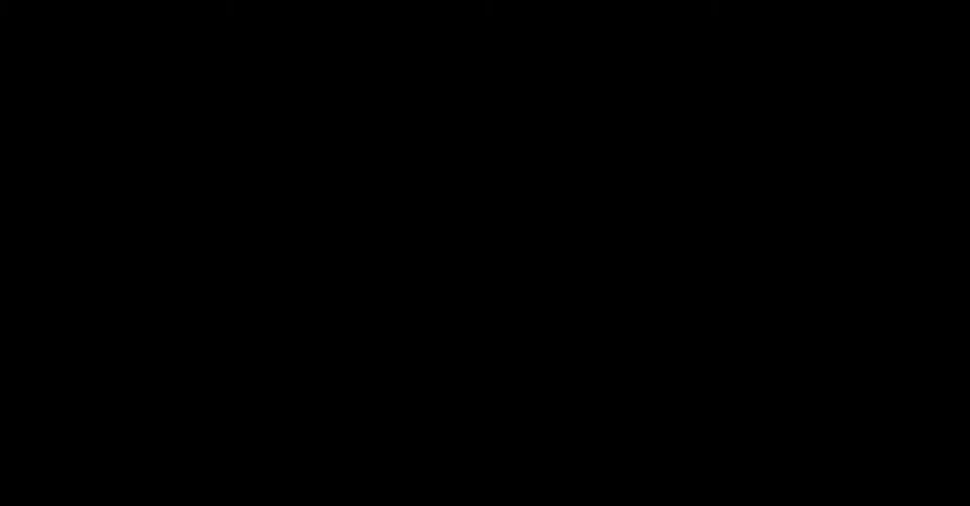